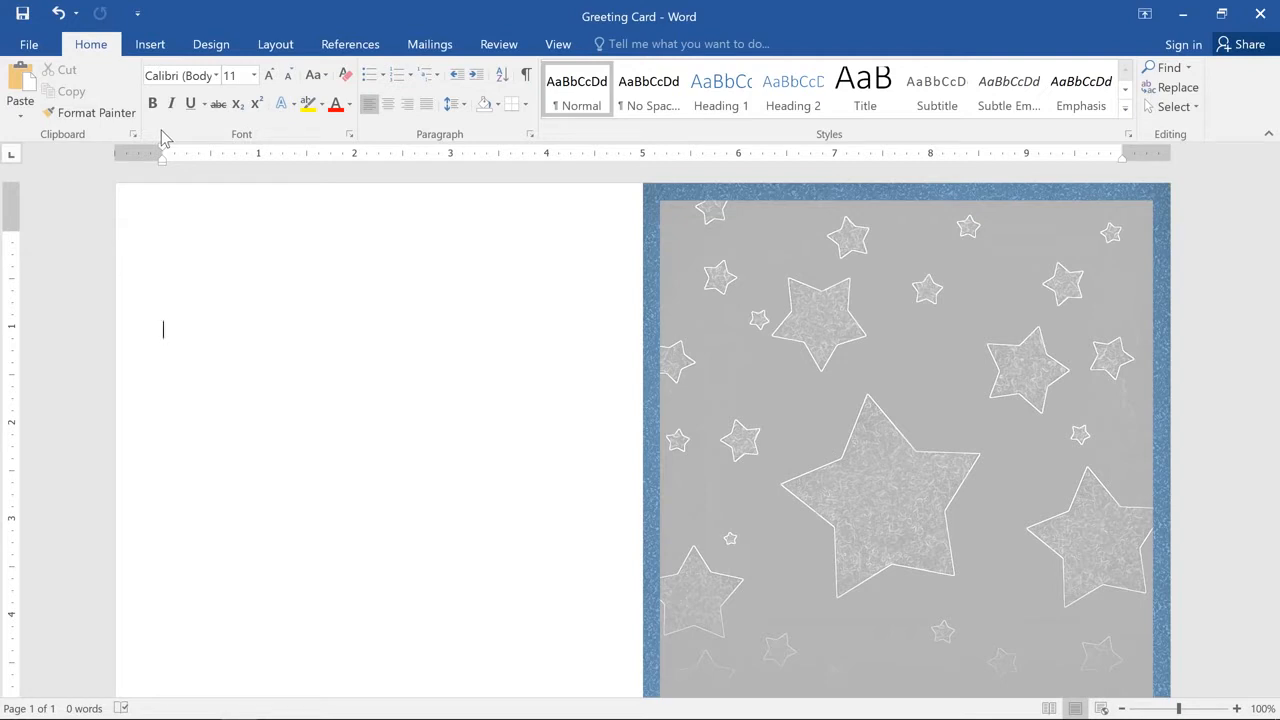
Step: Draw an Up Ribbon banner about 4.37" wide and 0.9" high across the middle of the card's star-patterned front
left_click(158, 46)
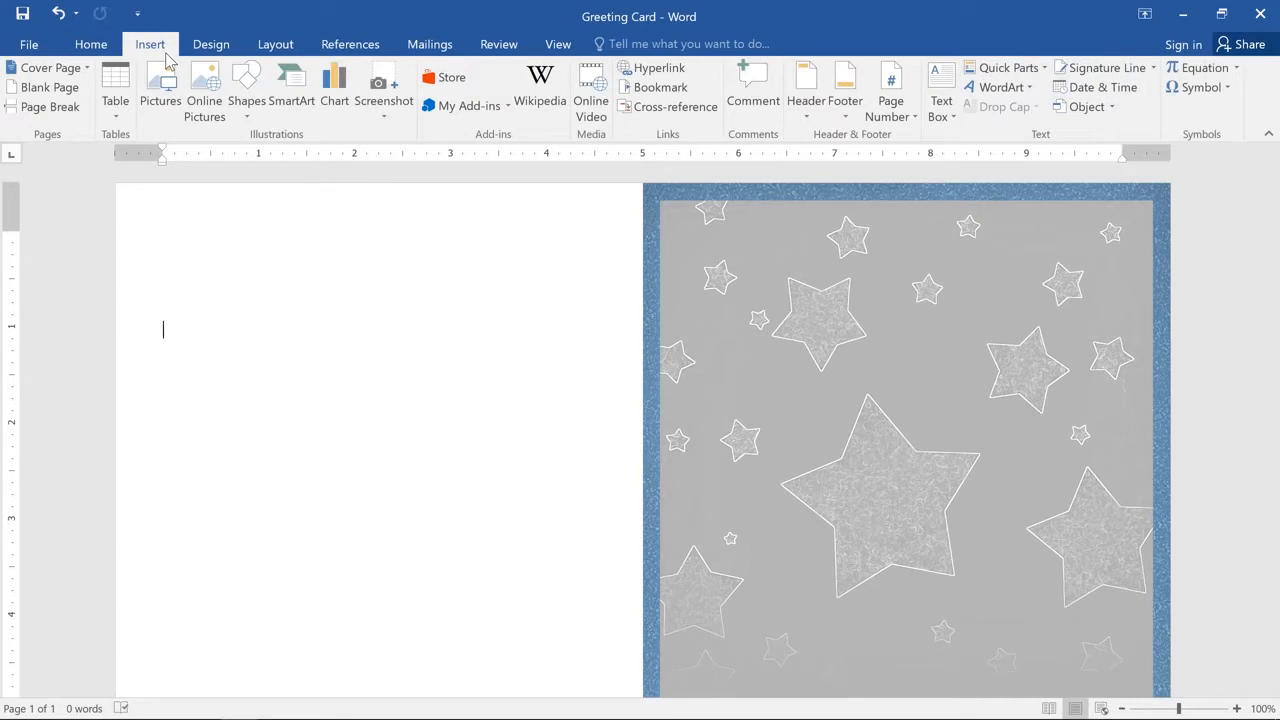
left_click(243, 78)
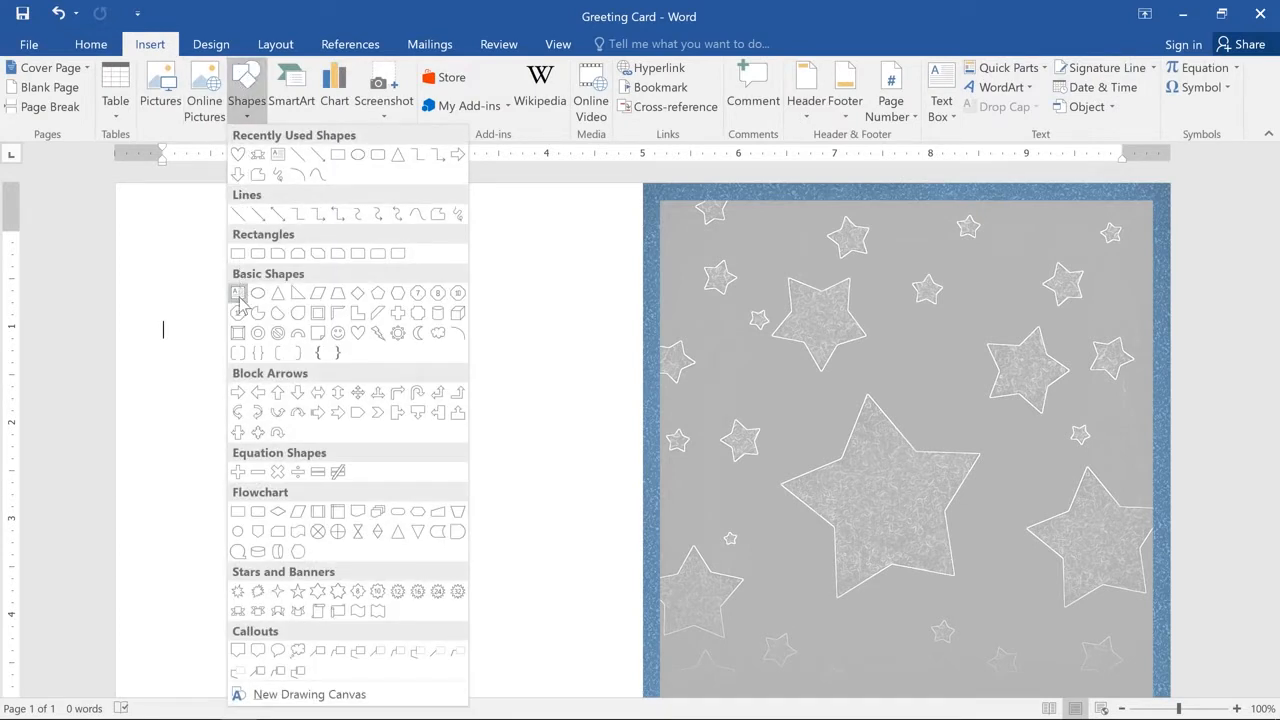
left_click(238, 613)
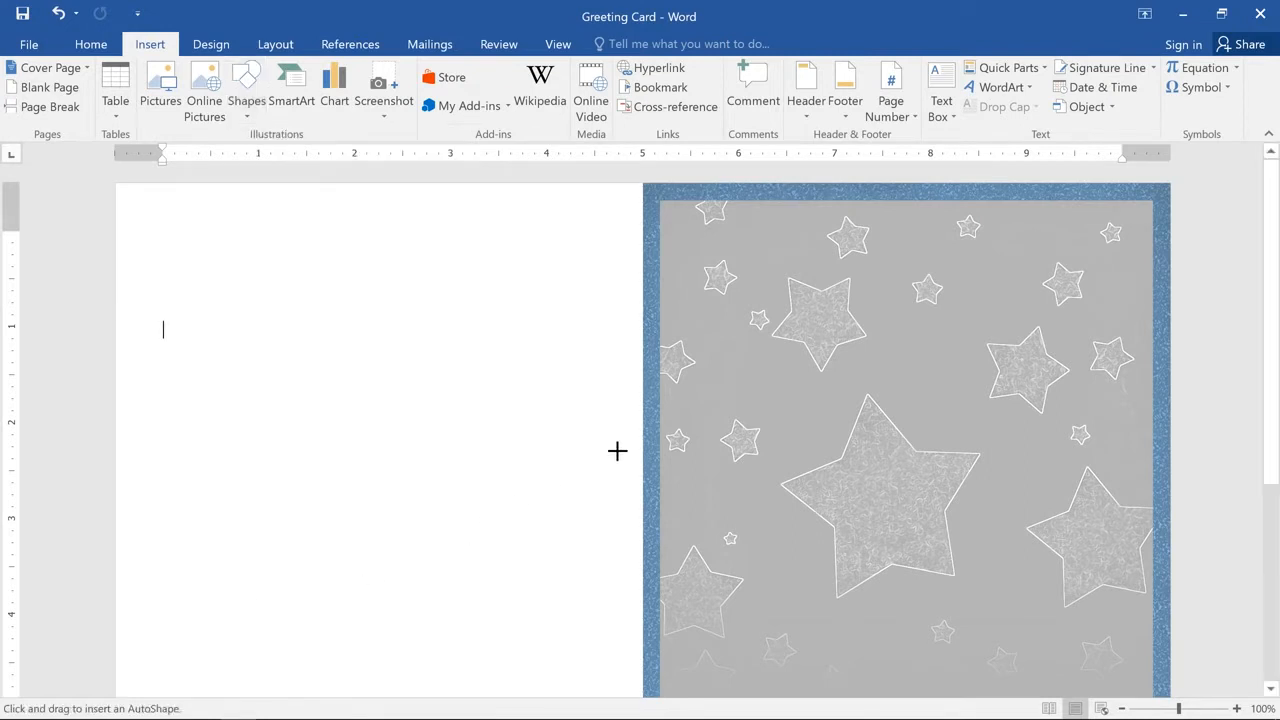
left_click_drag(697, 423, 1116, 508)
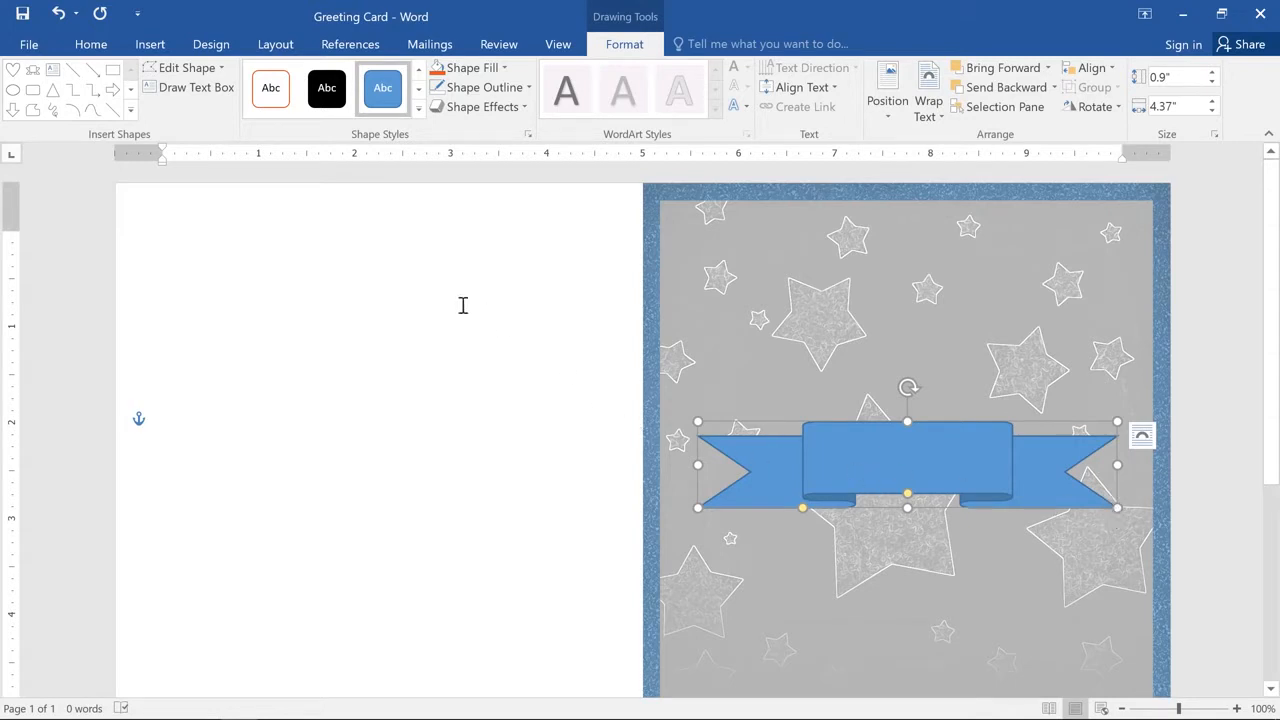
Step: Draw a heart about 1.99" wide and 2.07" high over the centre of the ribbon
left_click(150, 44)
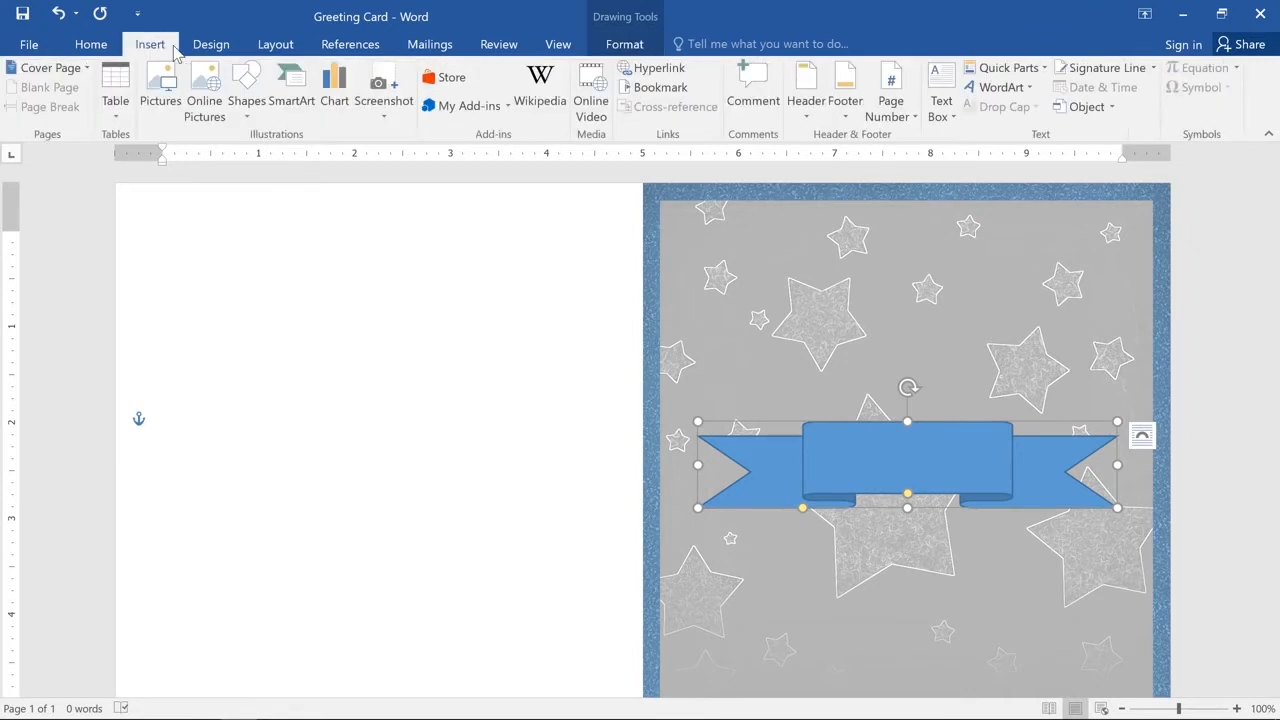
left_click(244, 88)
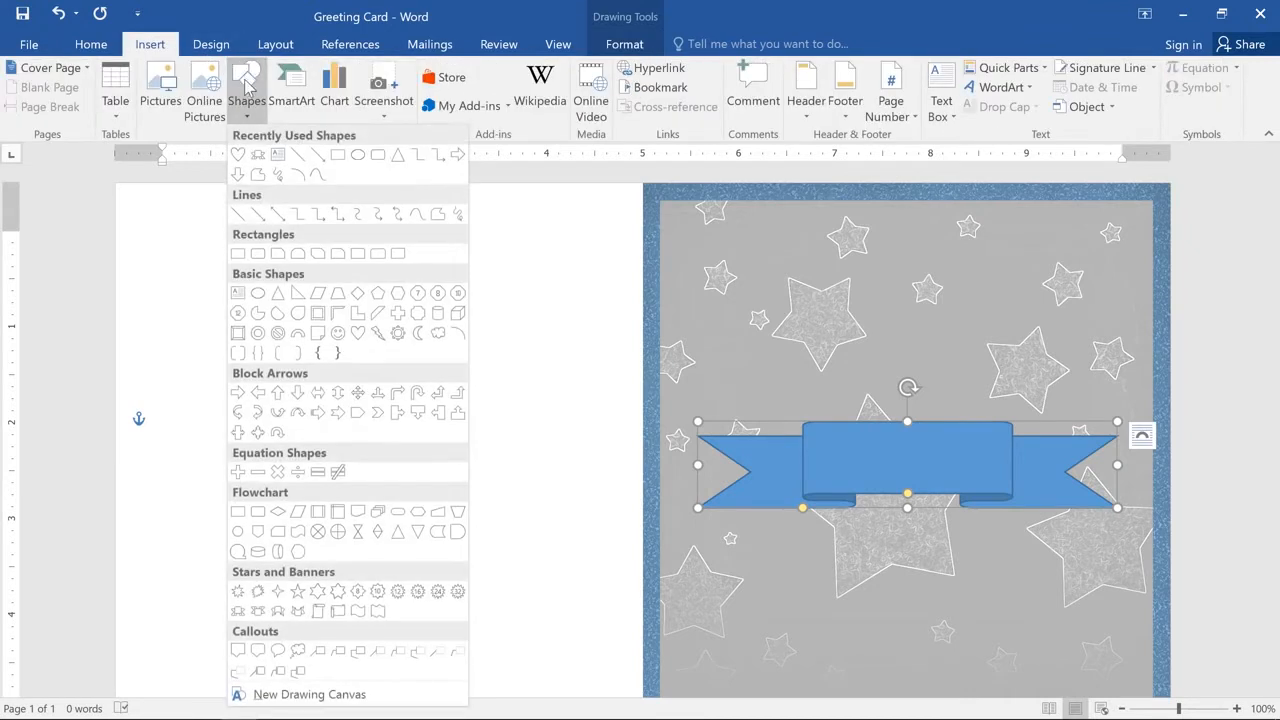
left_click(355, 333)
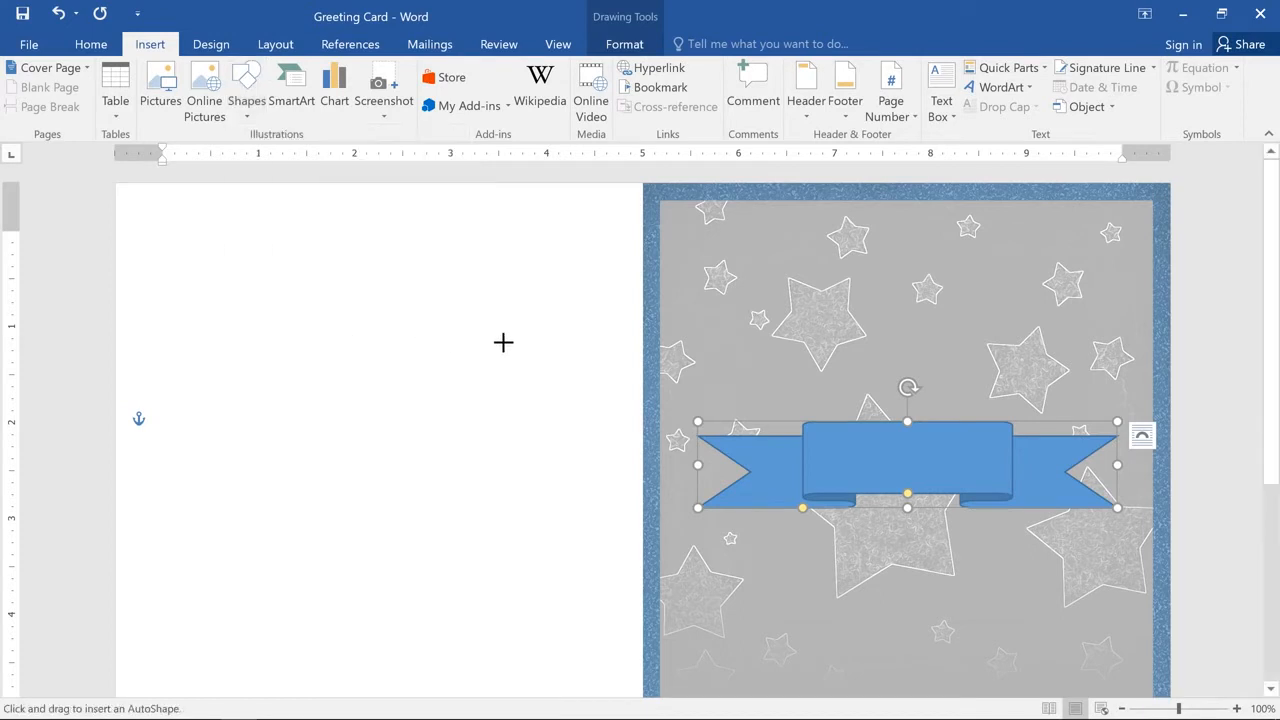
mouse_move(806, 329)
left_mouse_down()
mouse_move(854, 394)
mouse_move(977, 463)
mouse_move(997, 525)
left_mouse_up()
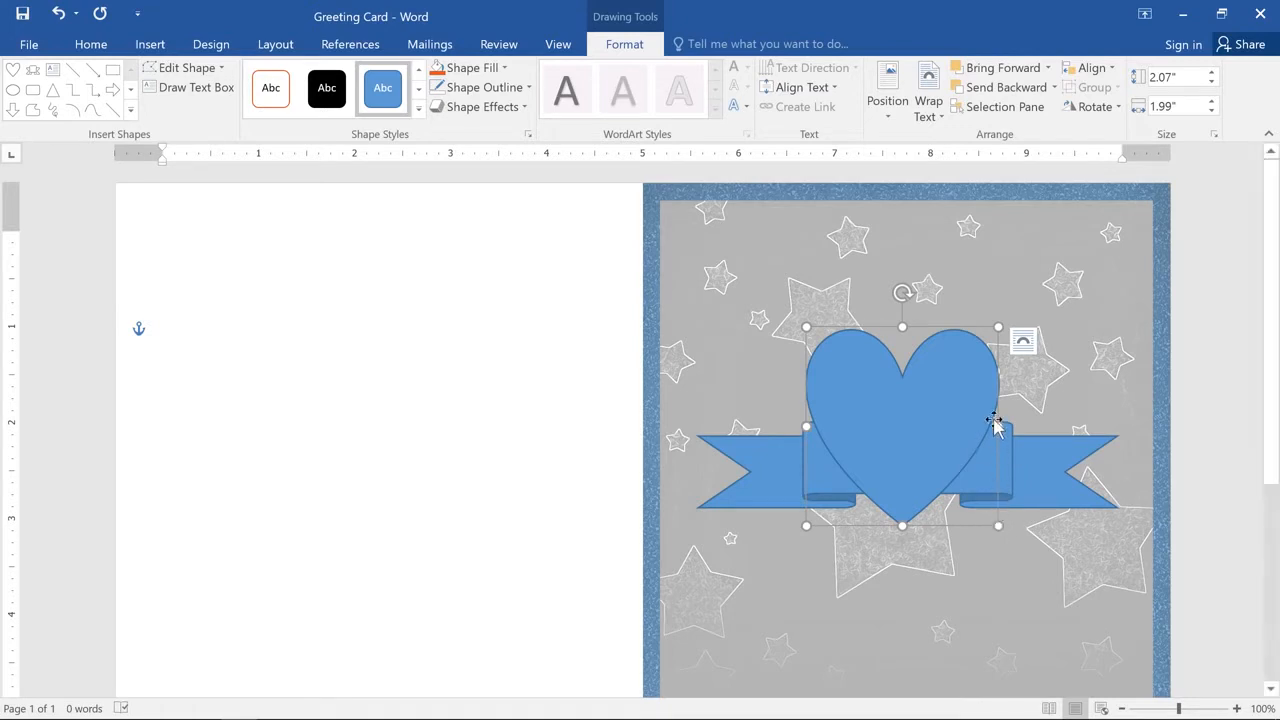
Step: Send the heart backward so it sits behind the ribbon
right_click(986, 356)
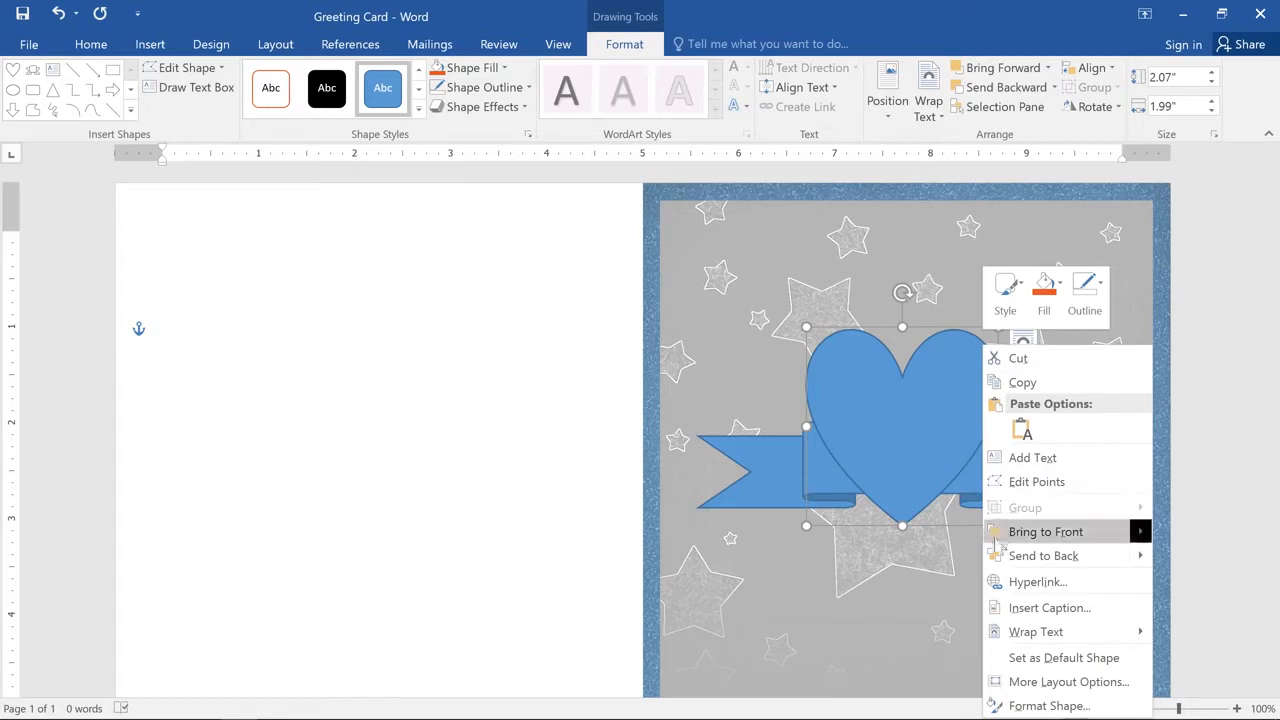
mouse_move(997, 565)
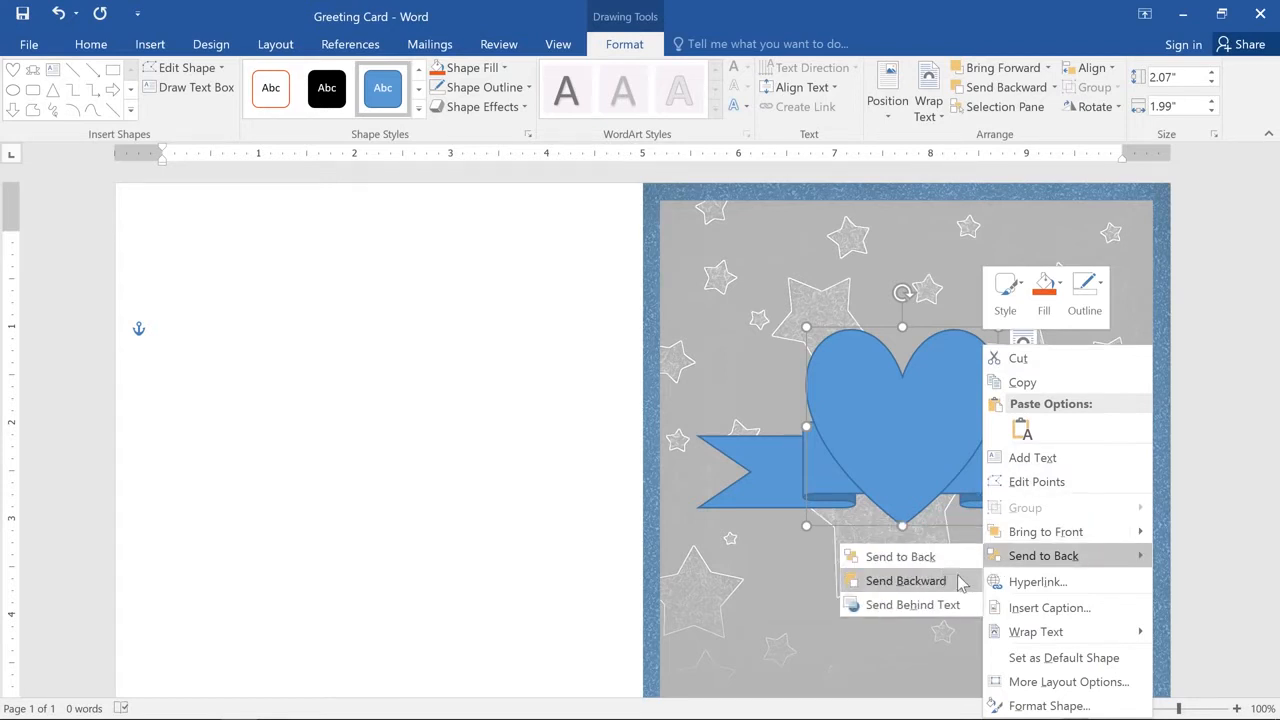
left_click(905, 581)
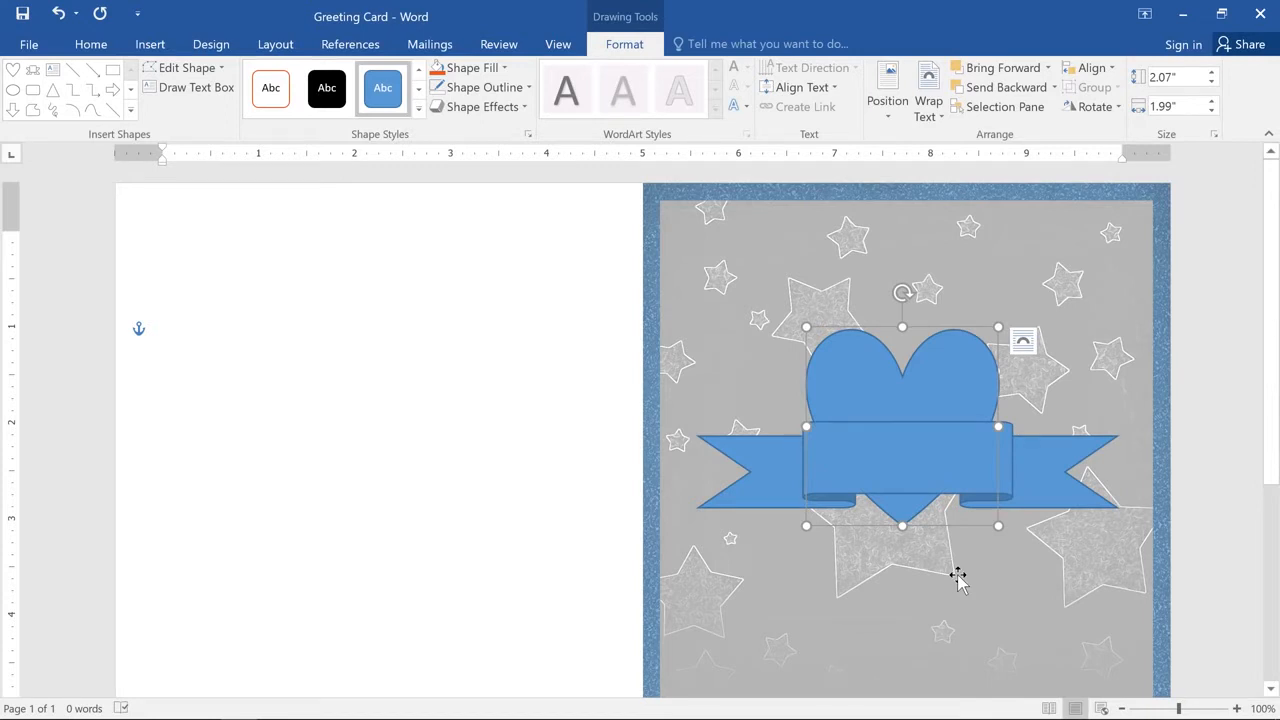
Step: Resize the ribbon to about 0.61" high and 4.57" wide, making it slimmer and longer
left_click(1052, 493)
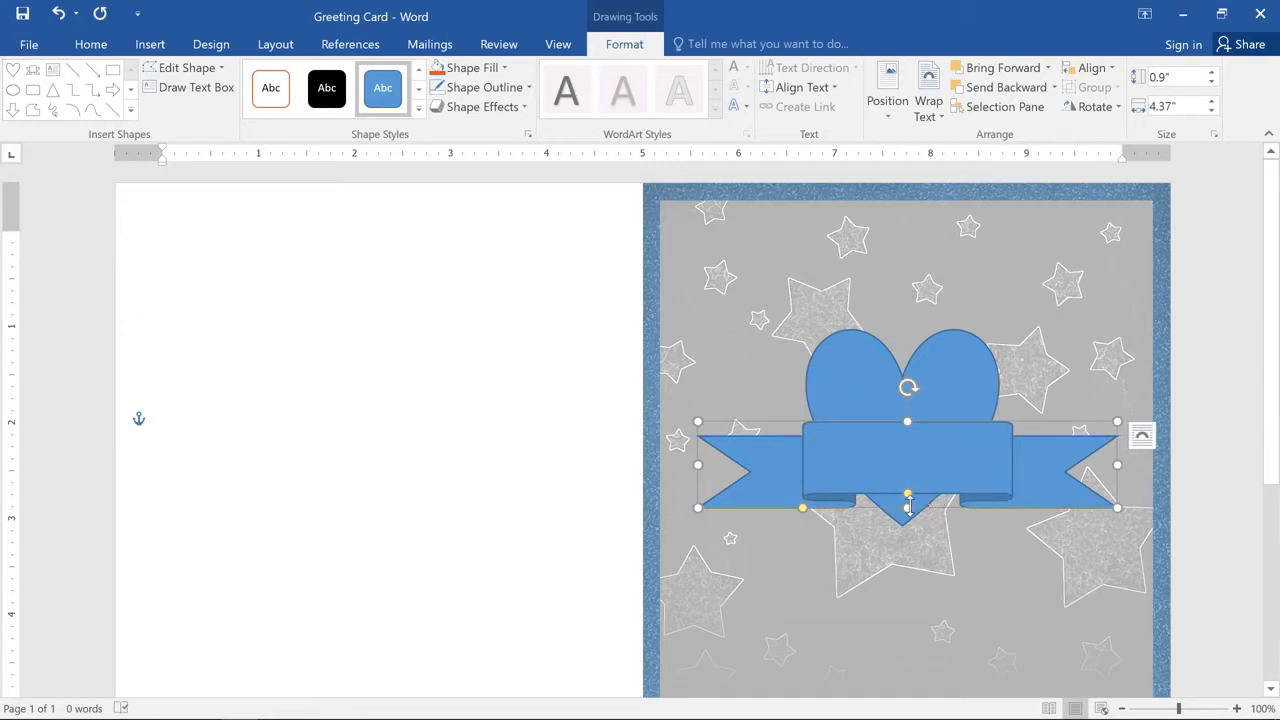
left_click_drag(908, 507, 903, 502)
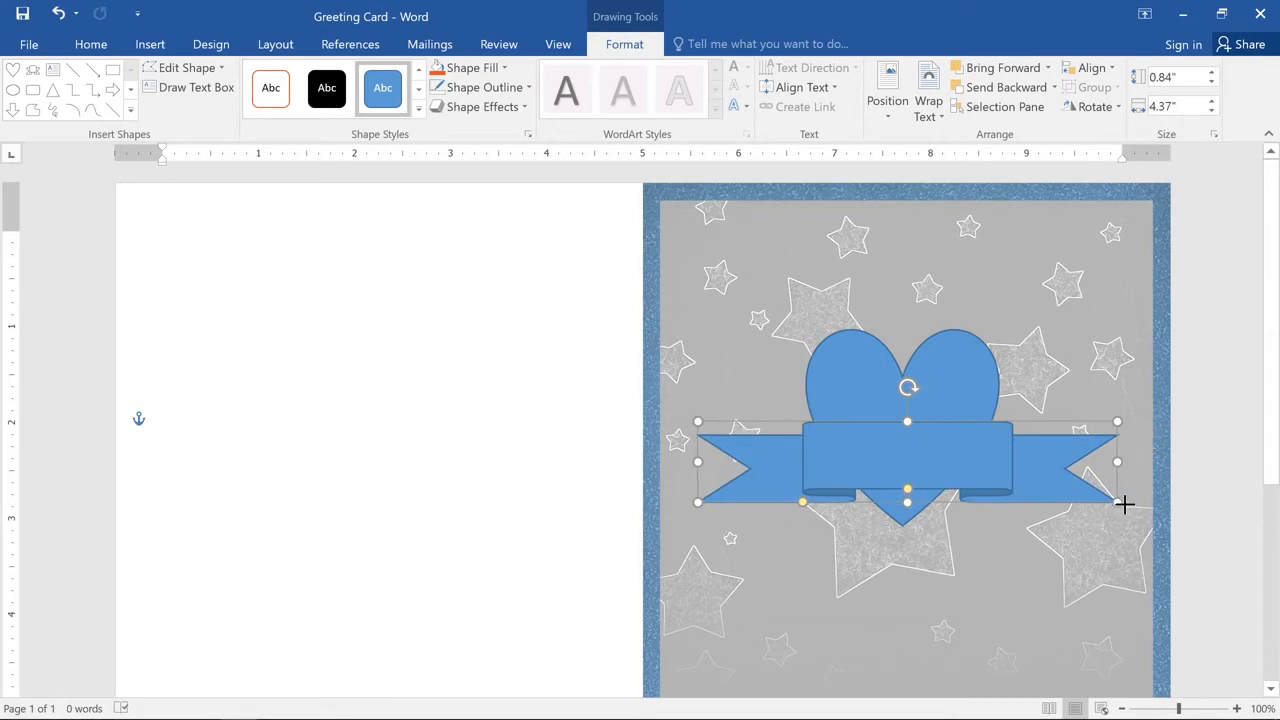
left_click_drag(1123, 505, 1136, 481)
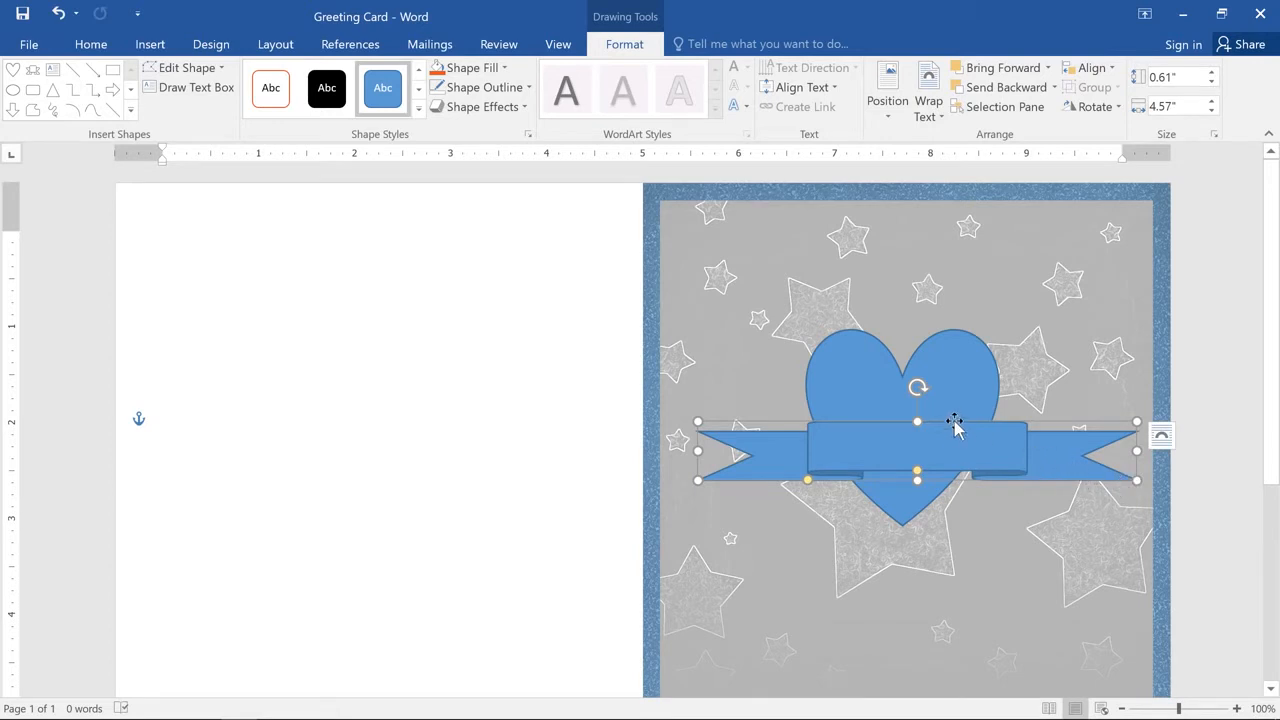
Step: Tilt the ribbon slightly counterclockwise, deepen its folds and widen its centre band
mouse_move(917, 389)
left_mouse_down()
mouse_move(938, 405)
mouse_move(909, 394)
left_mouse_up()
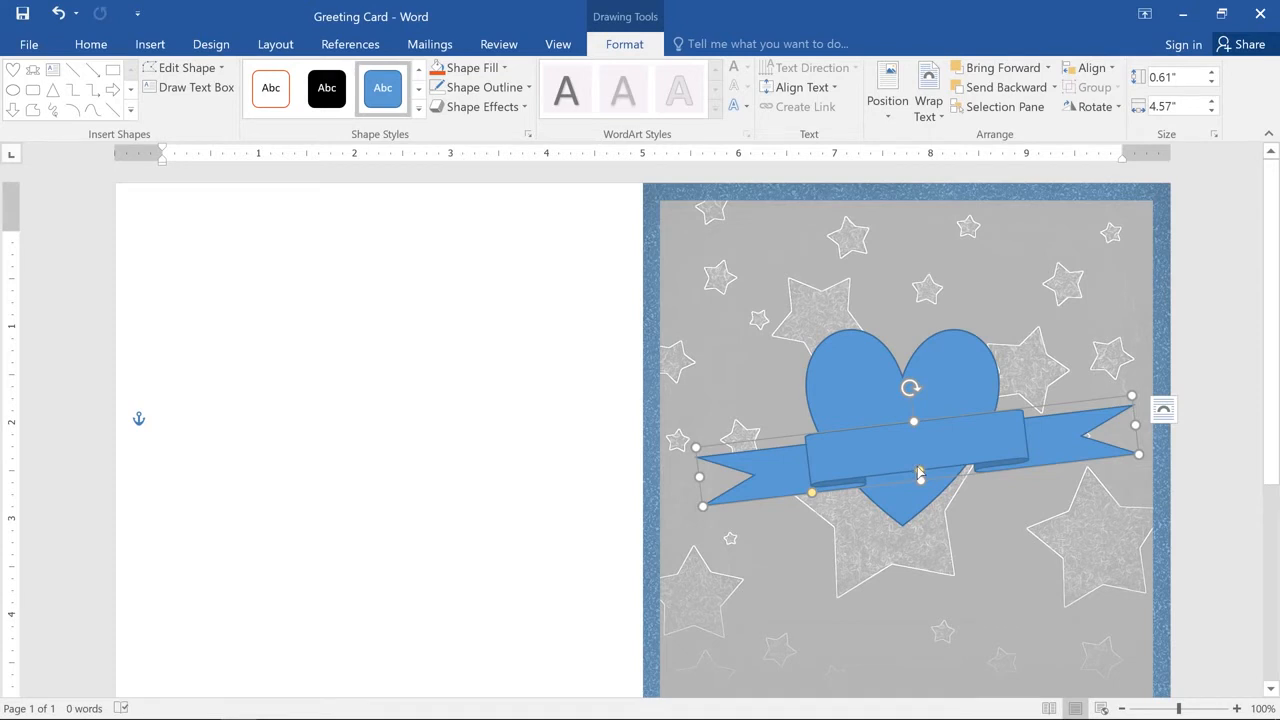
left_click_drag(920, 471, 910, 451)
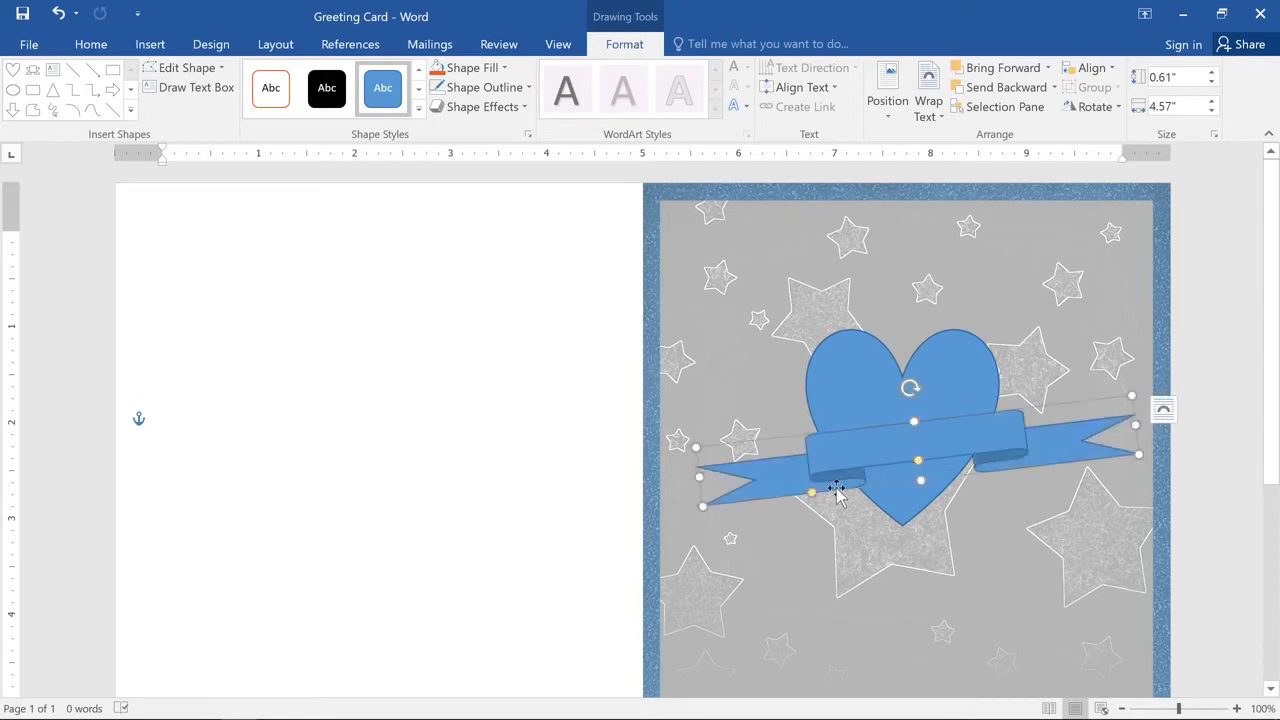
left_click_drag(812, 494, 758, 502)
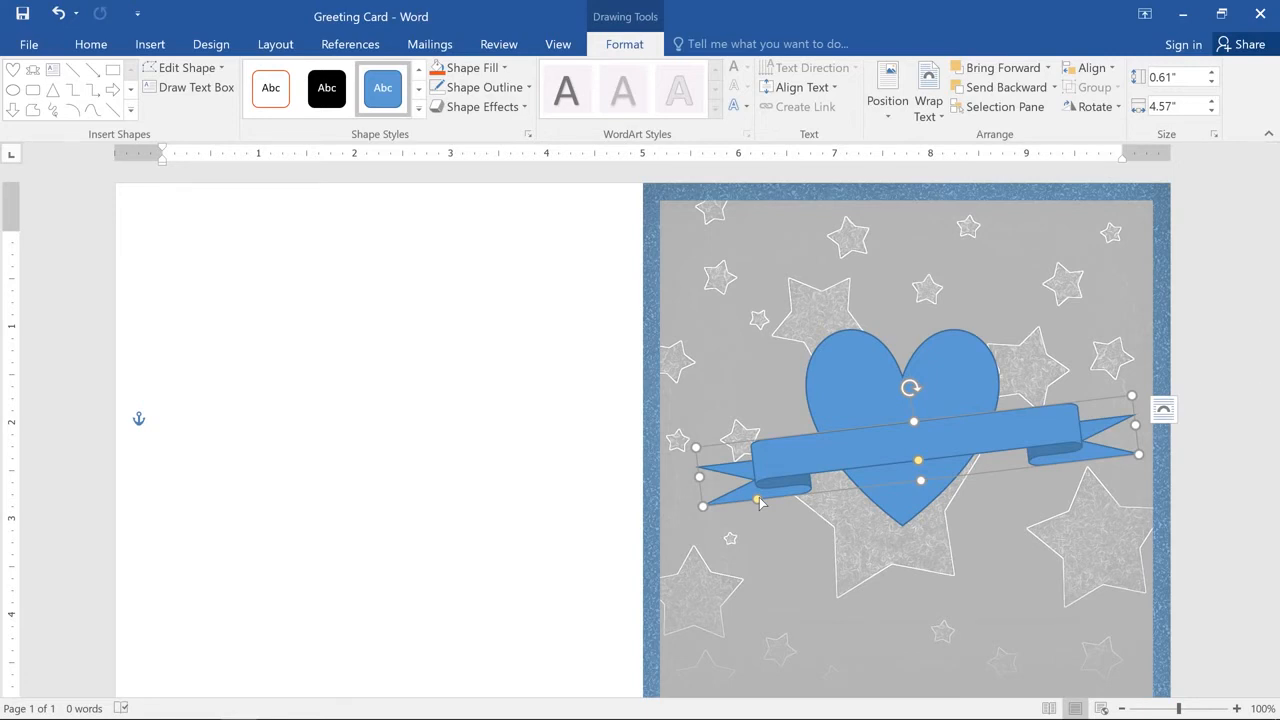
Step: Apply the light gold gradient theme style to the ribbon and remove its outline
left_click(418, 110)
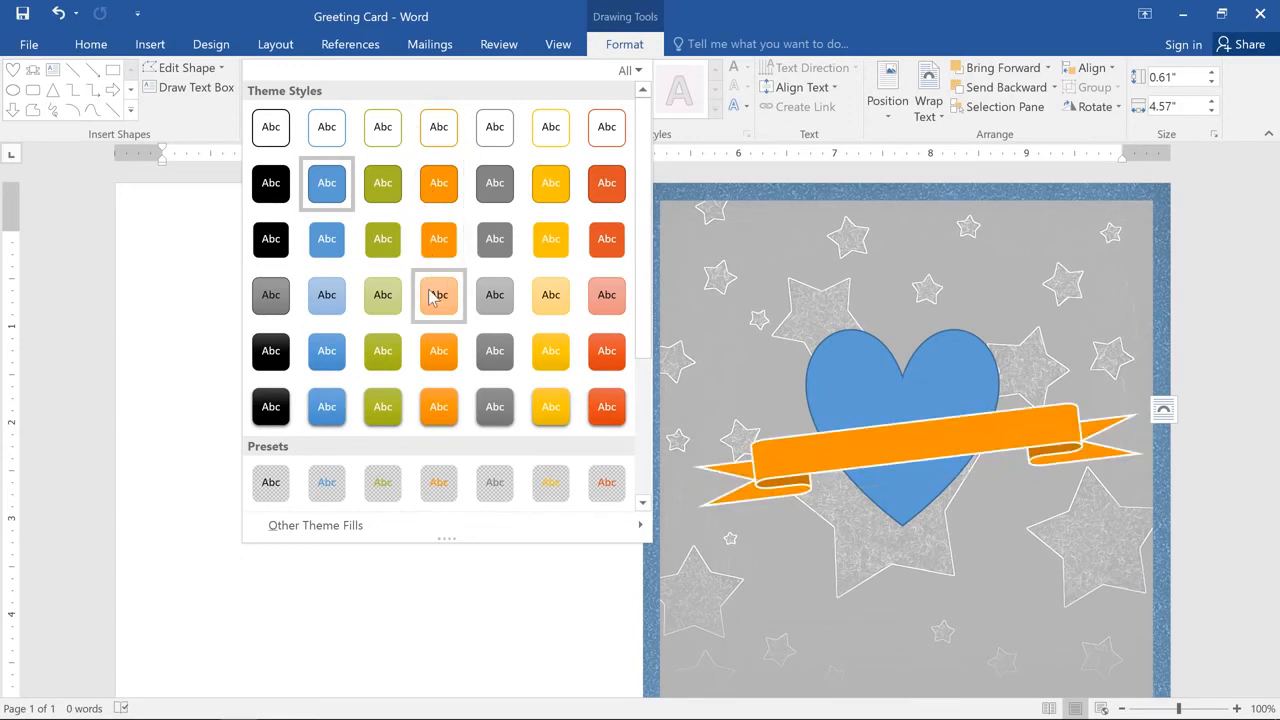
left_click(531, 303)
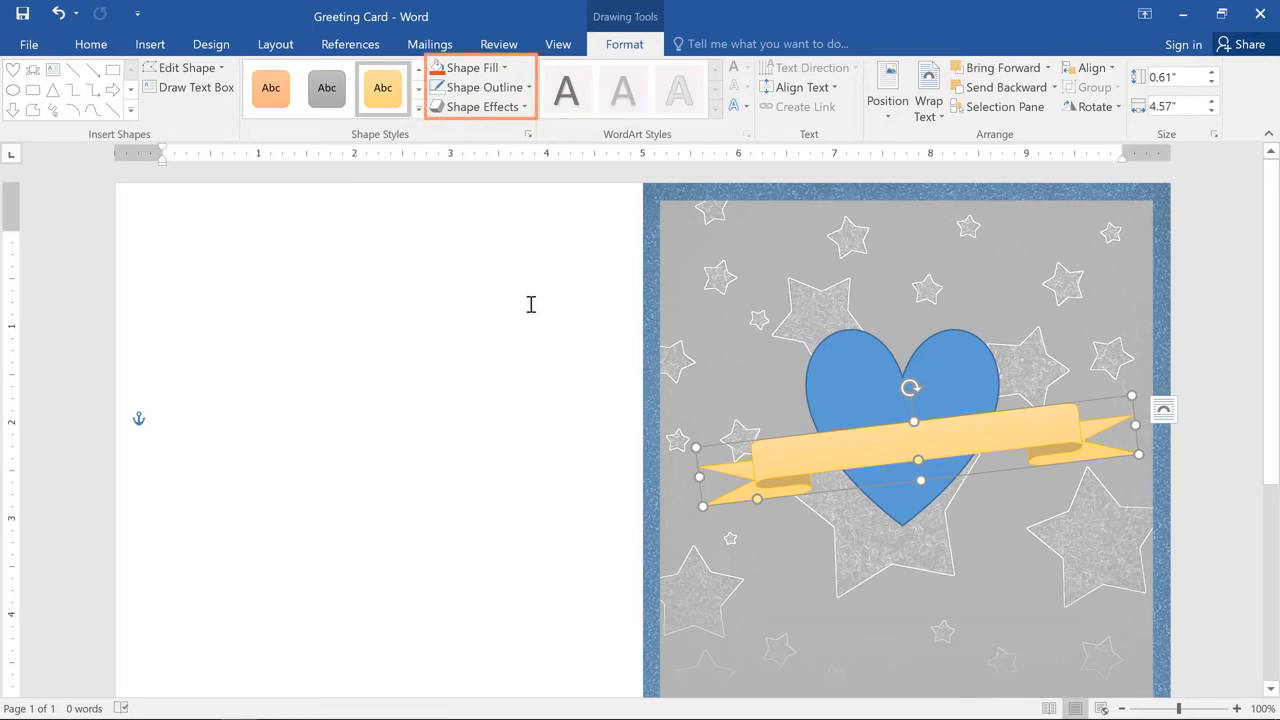
left_click(511, 93)
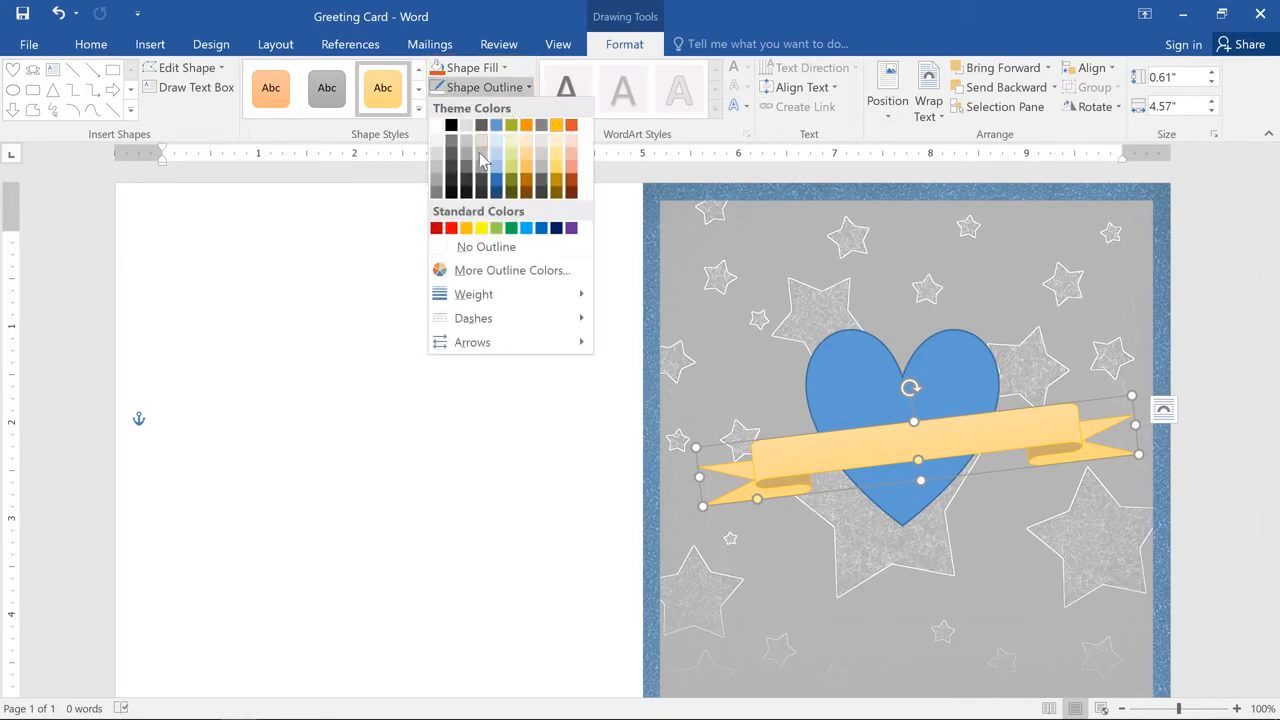
left_click(480, 177)
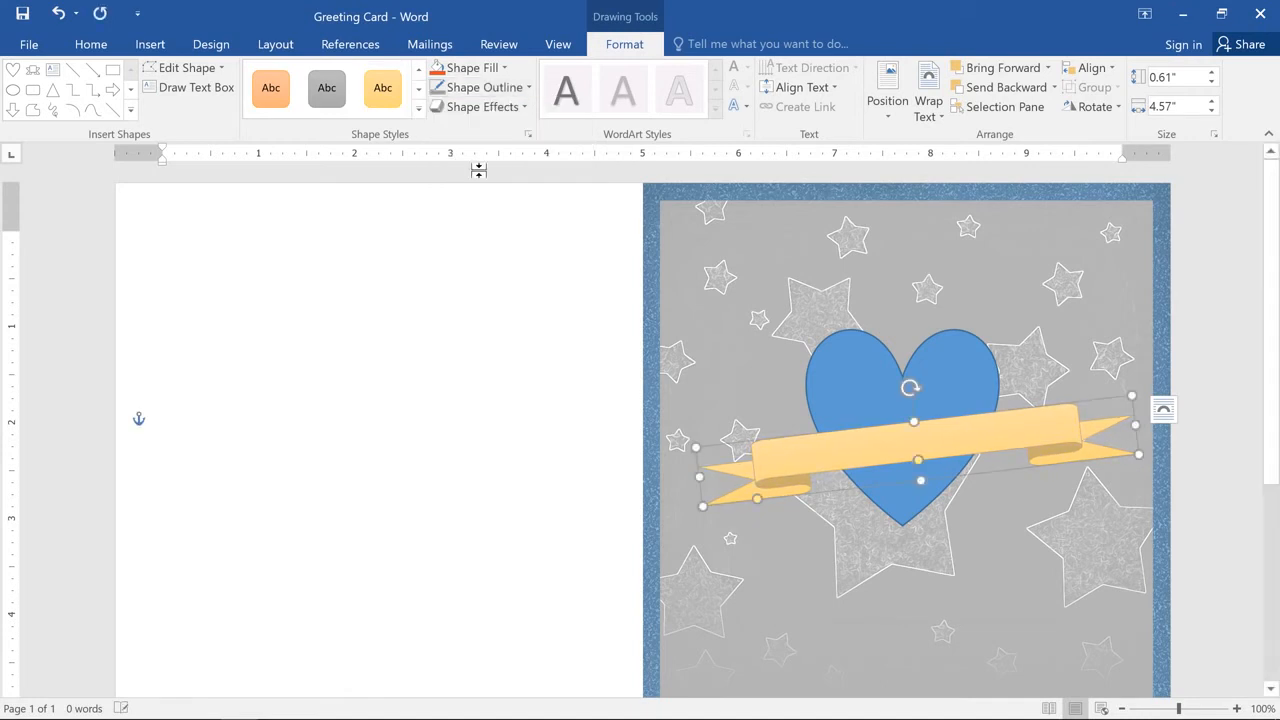
Step: Add the first outer shadow preset, cast toward the lower right, to the ribbon
left_click(485, 112)
mouse_move(506, 188)
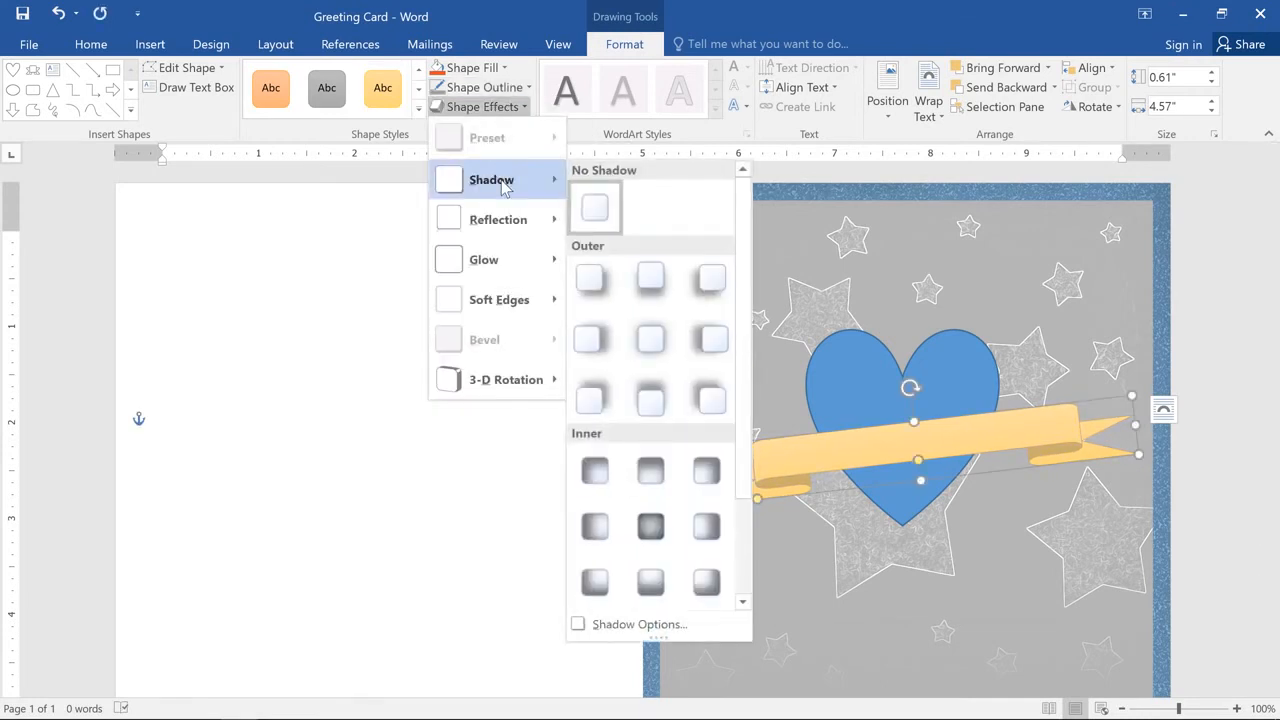
left_click(591, 279)
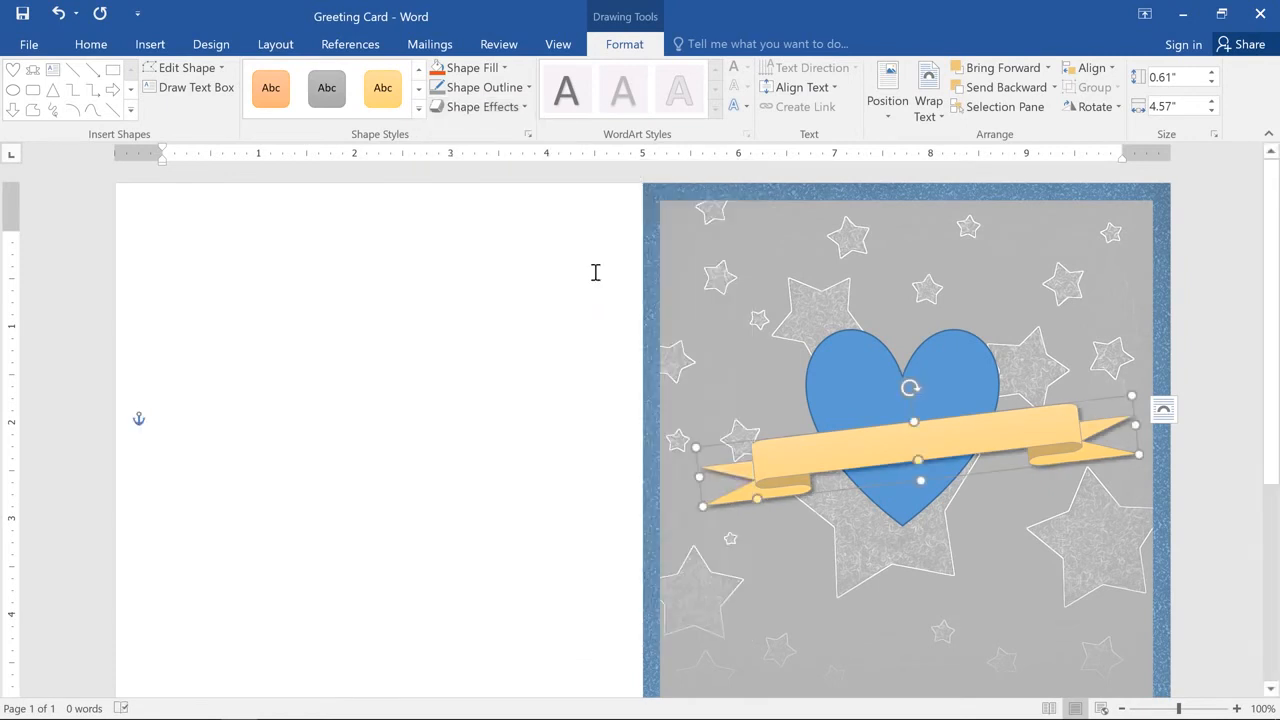
Step: Fill the heart with the orange-red theme colour and remove its outline
left_click(829, 352)
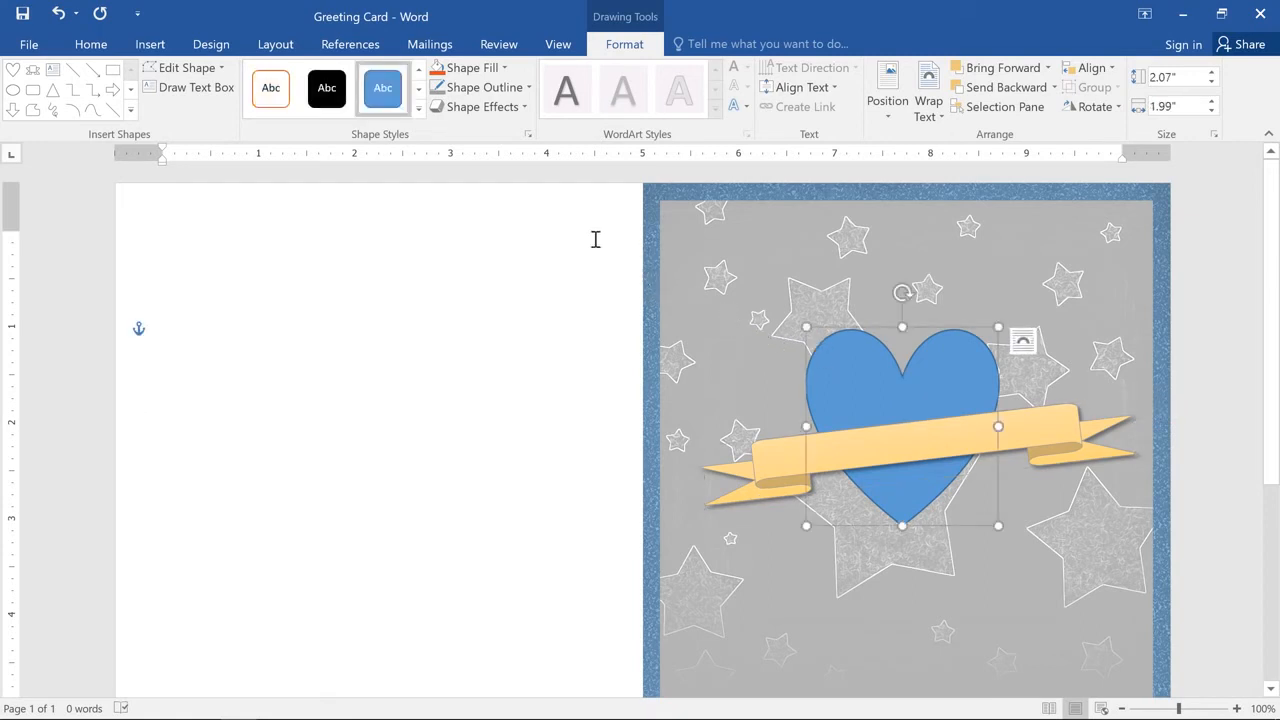
left_click(470, 68)
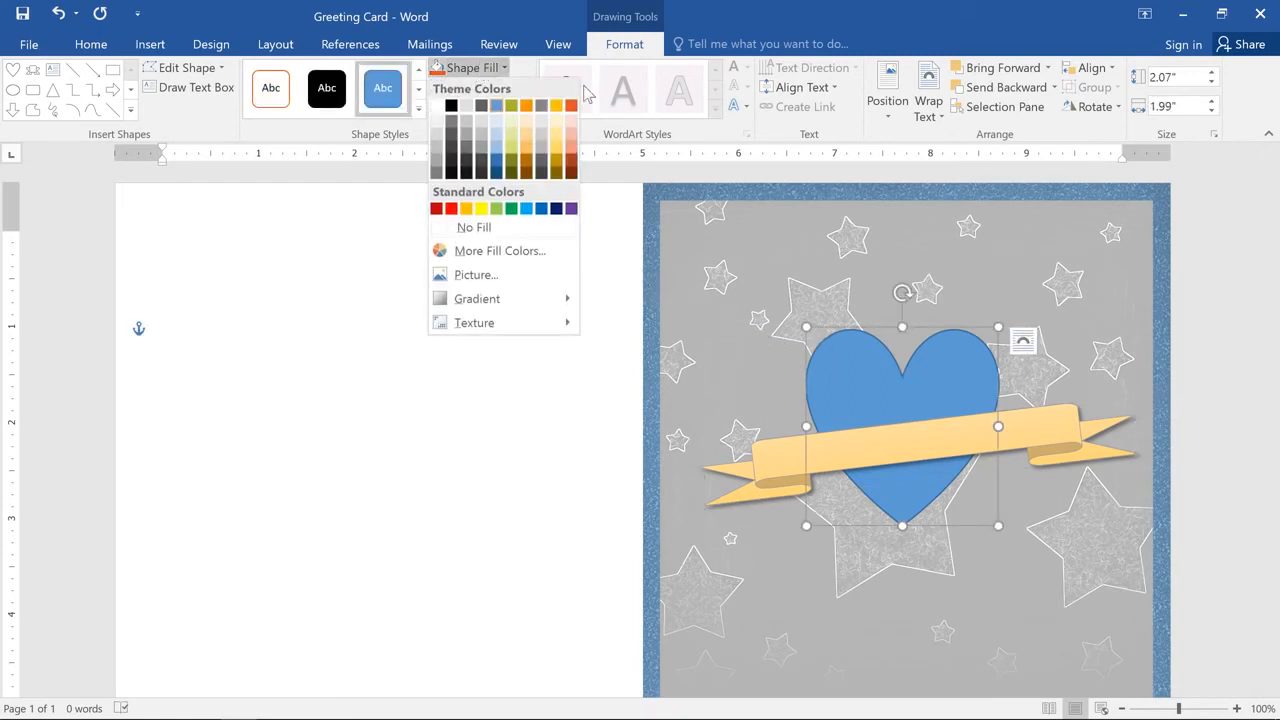
left_click(571, 106)
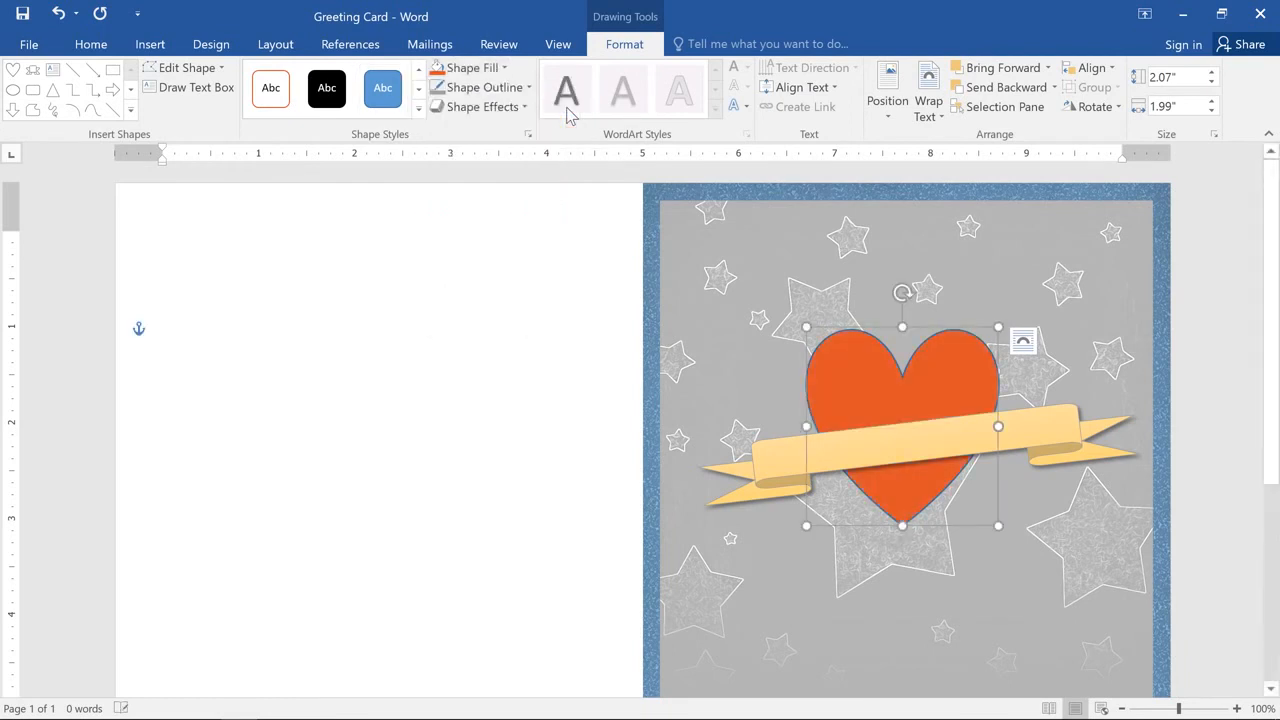
left_click(526, 89)
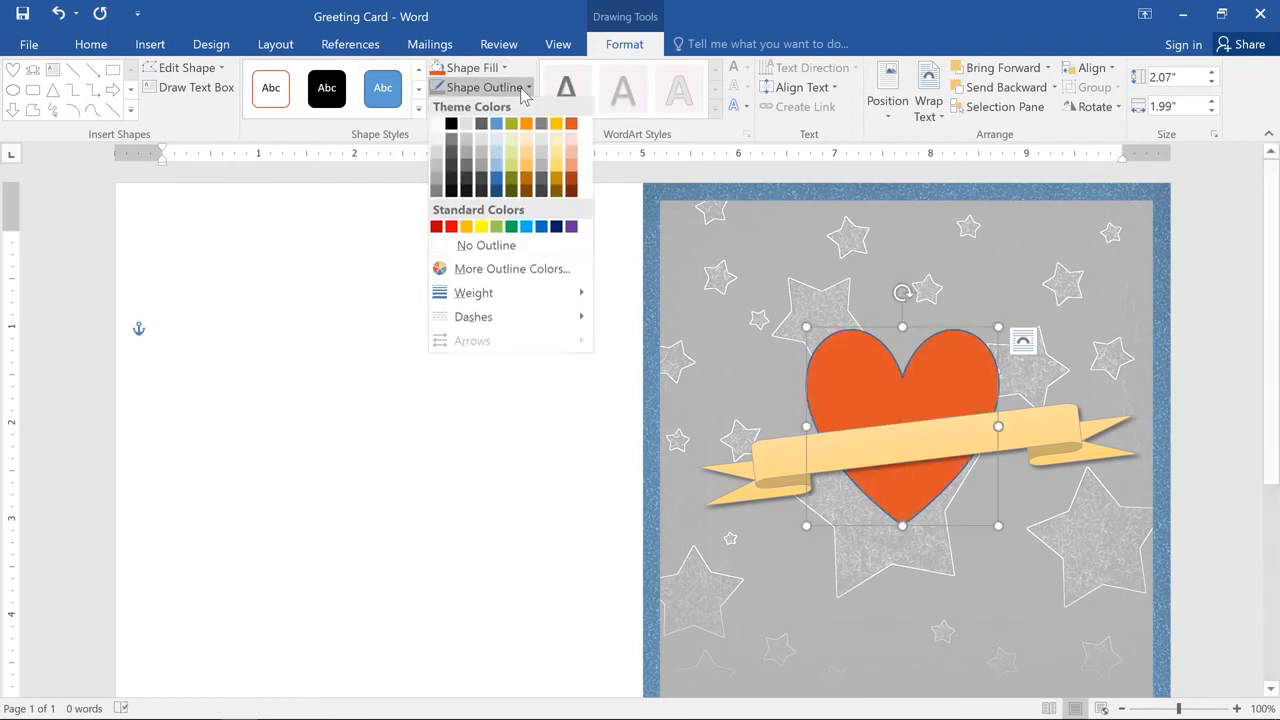
left_click(527, 246)
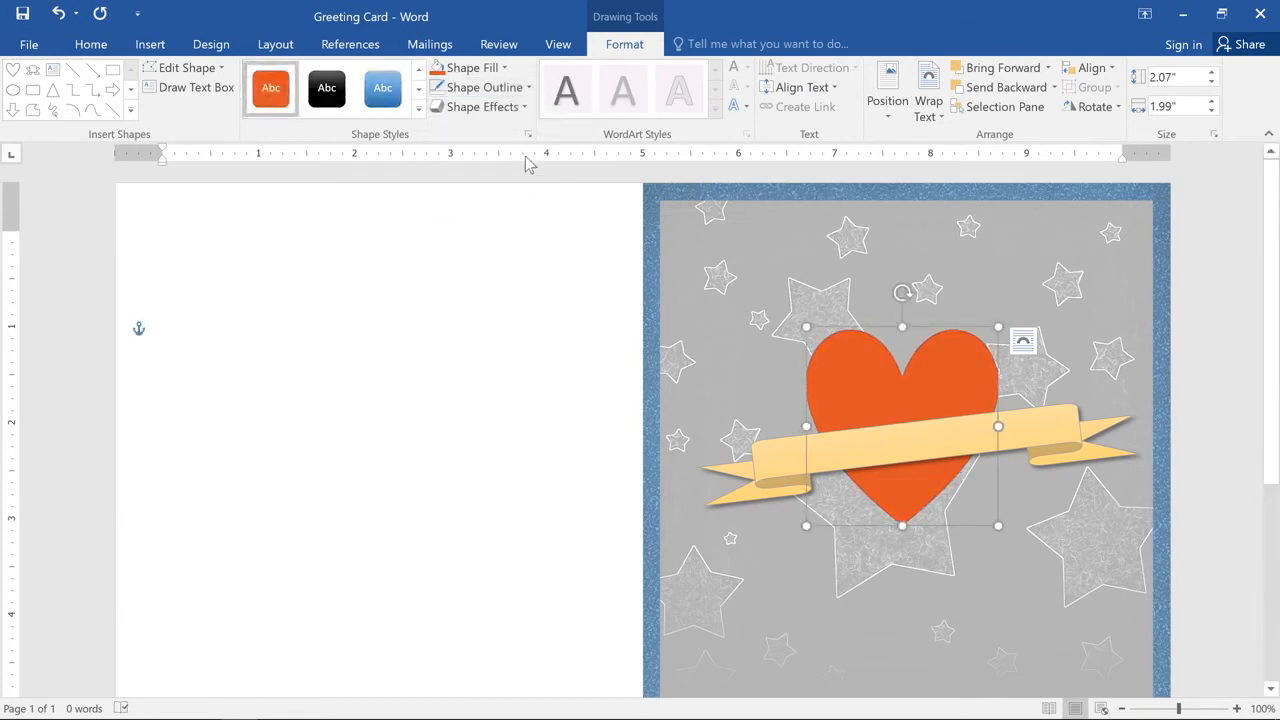
Step: Apply the first bevel preset to the heart
left_click(518, 108)
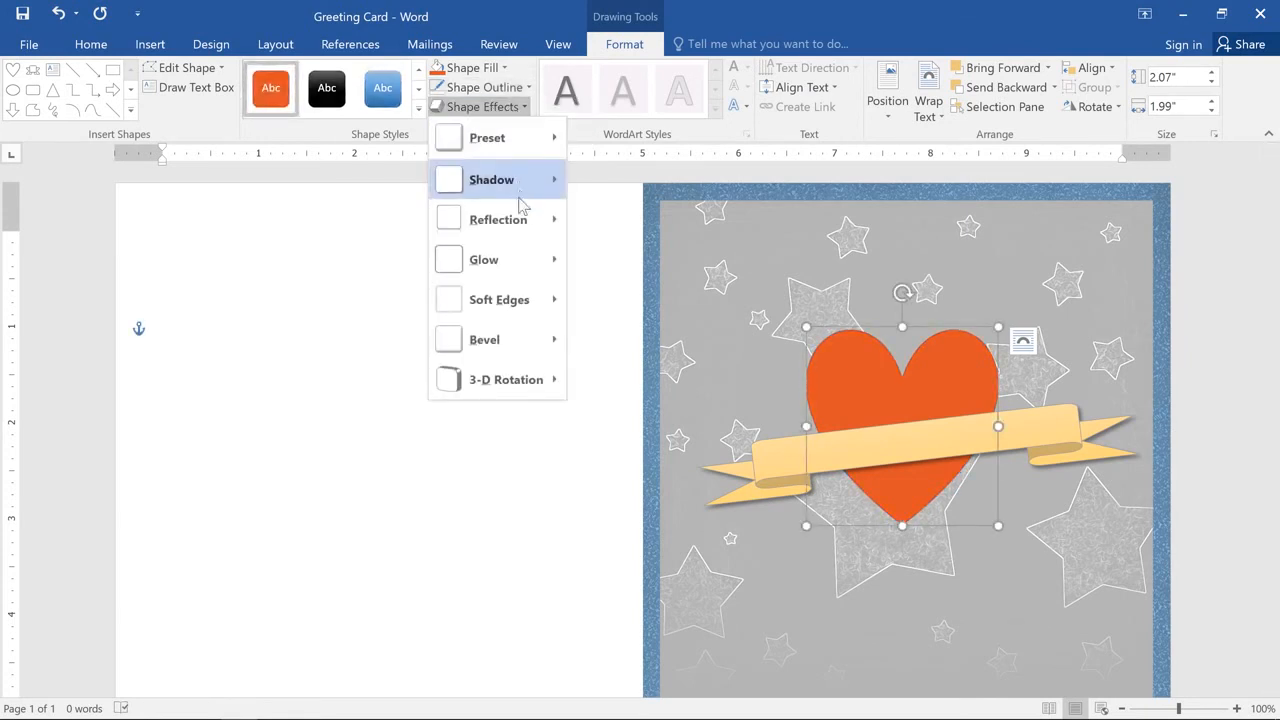
mouse_move(548, 347)
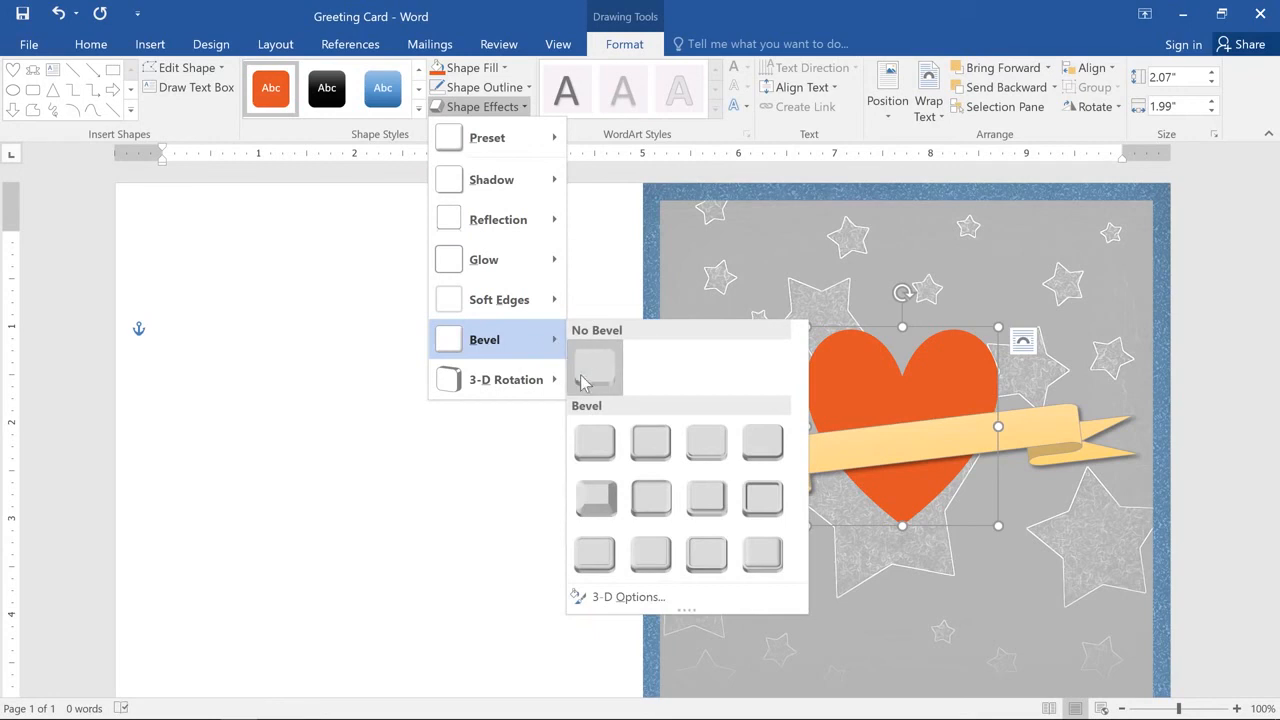
left_click(581, 423)
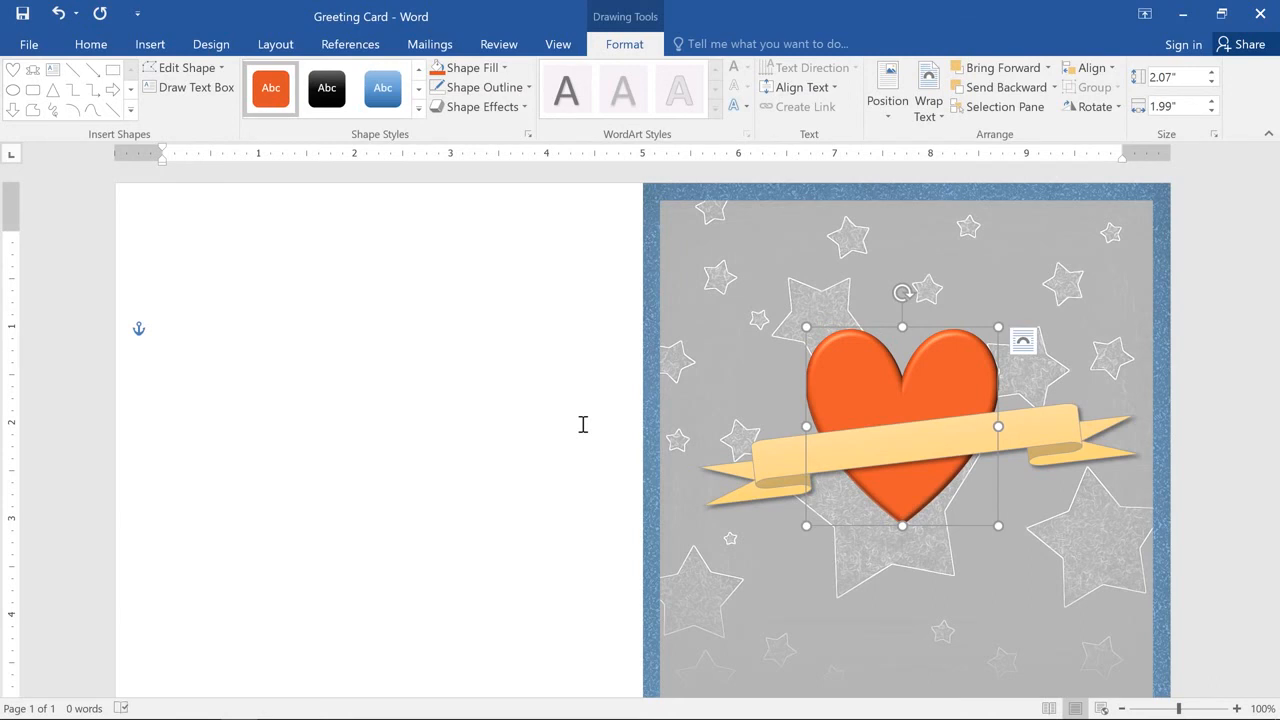
Step: Change the gold ribbon's shape to the curved up ribbon
left_click(767, 460)
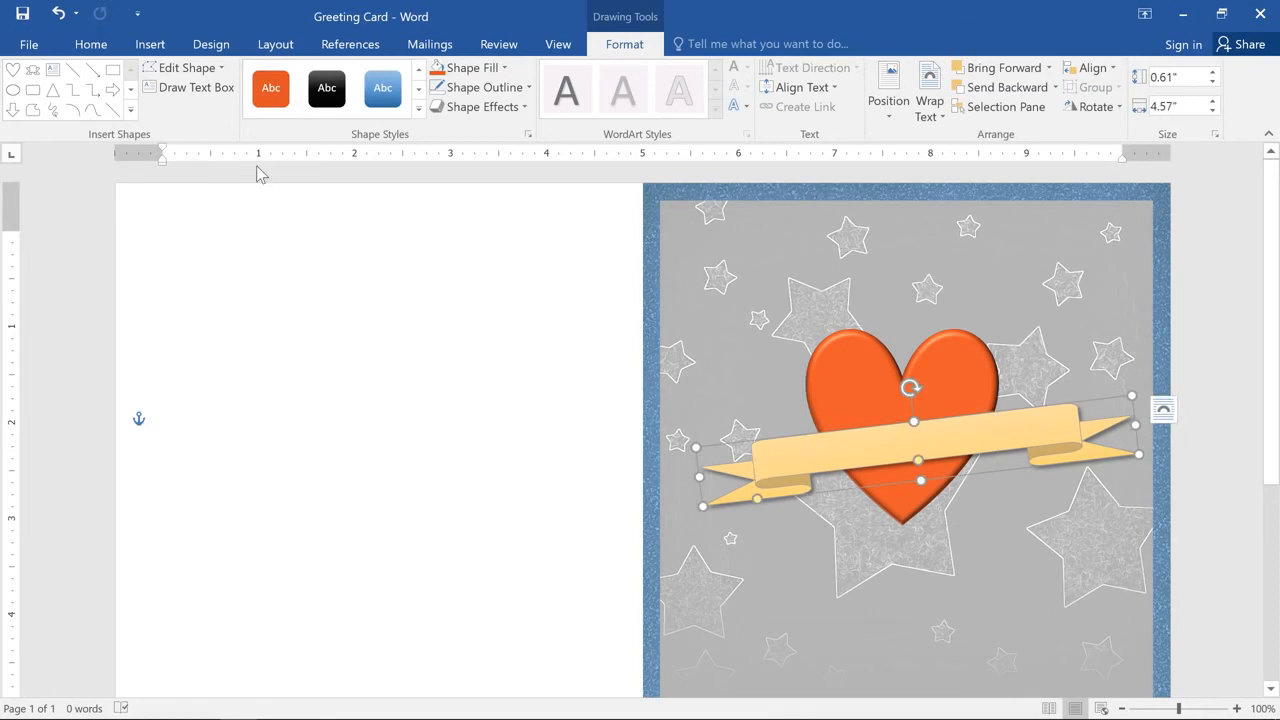
left_click(201, 72)
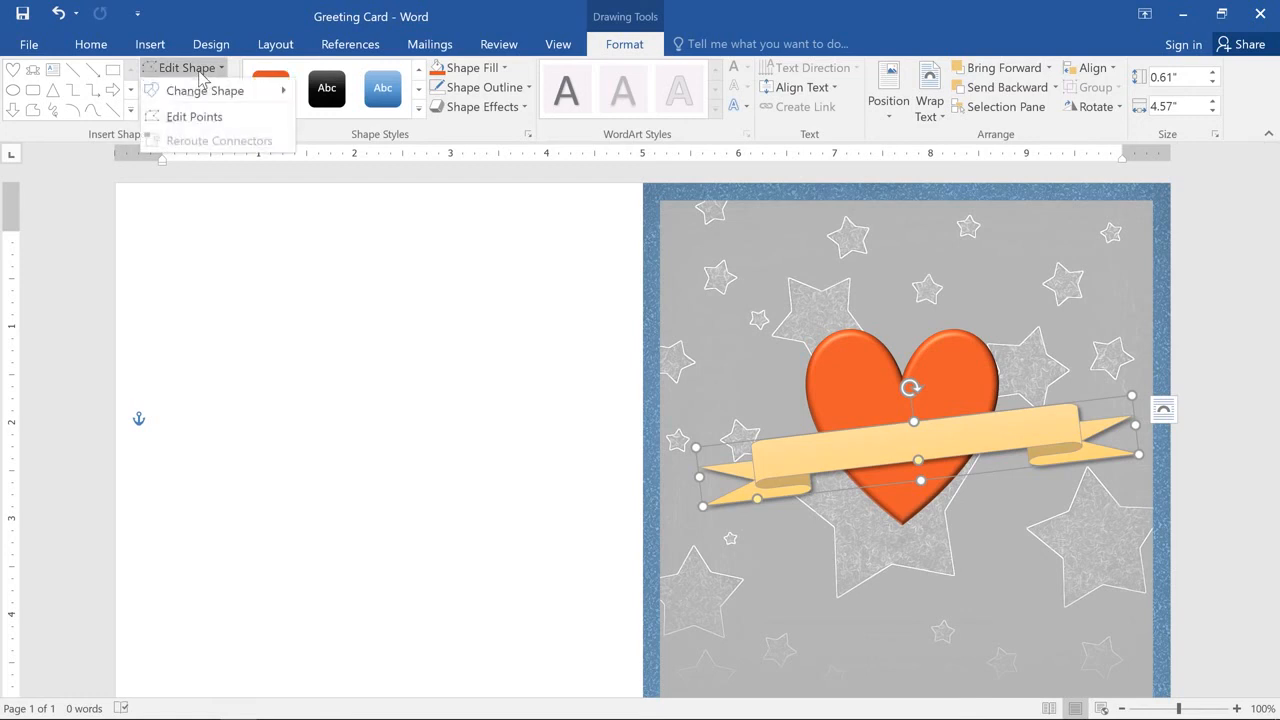
mouse_move(203, 96)
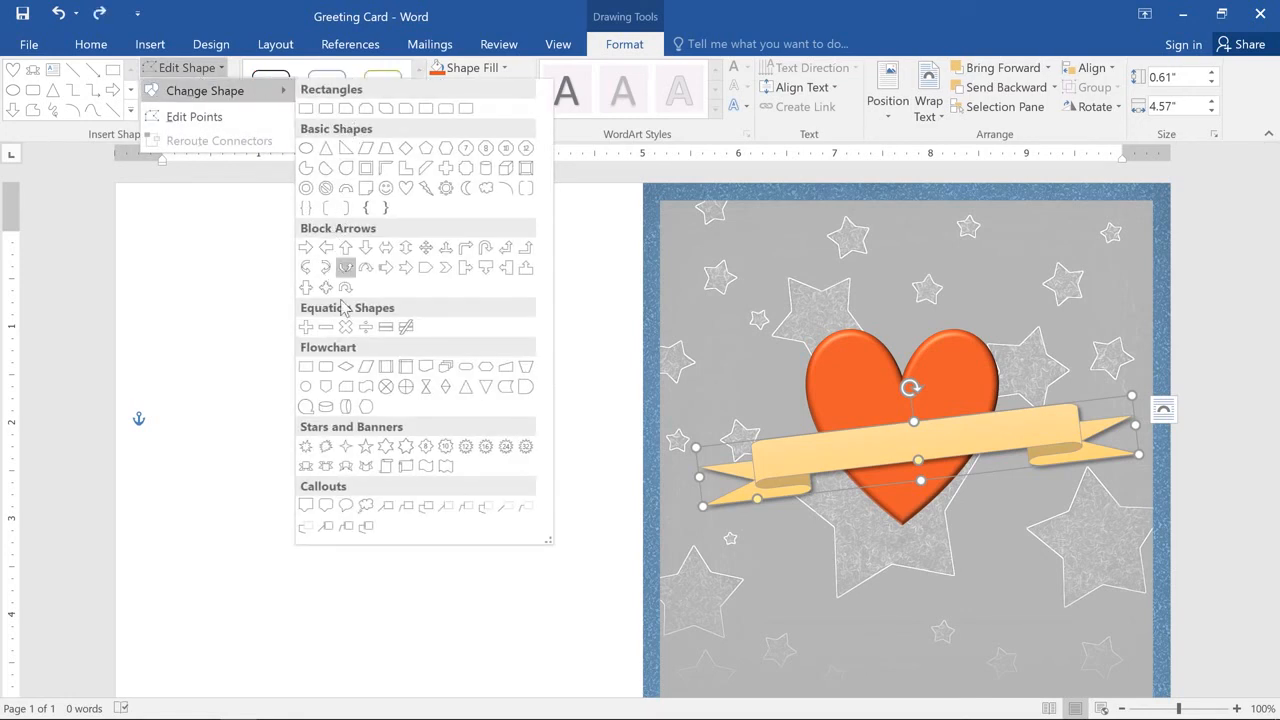
left_click(346, 466)
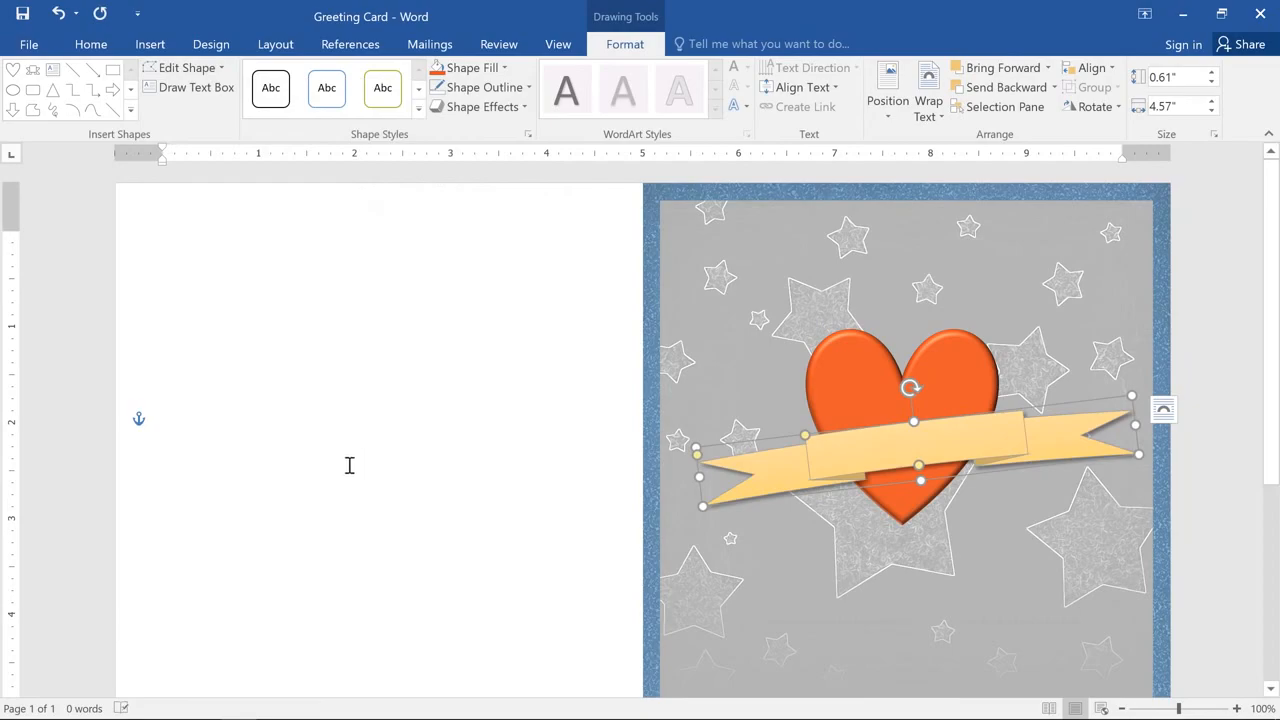